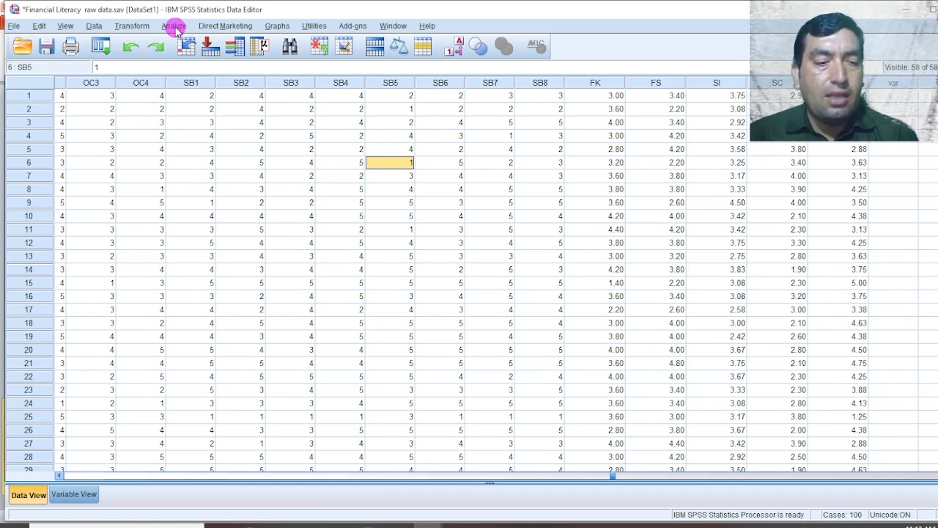
Start a Factor Analysis and reset its settings to clear the previous variables
left_click(174, 26)
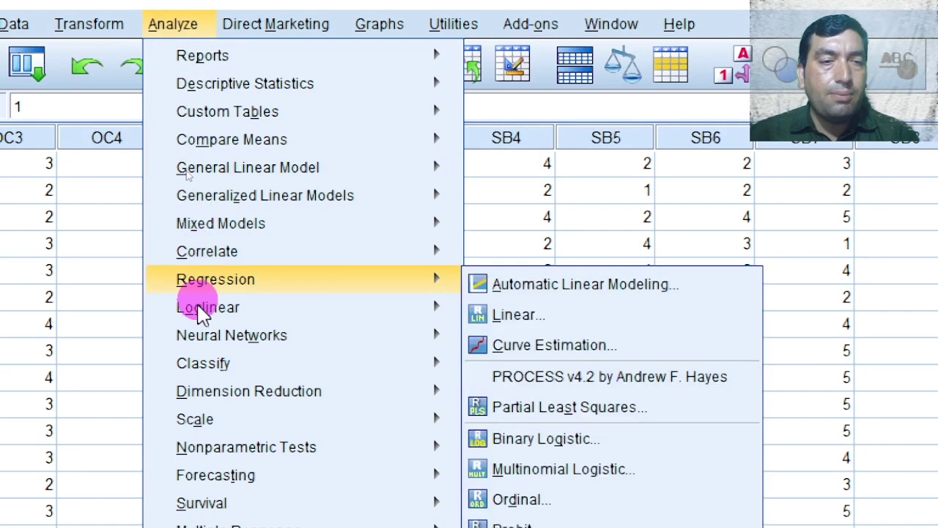
mouse_move(208, 417)
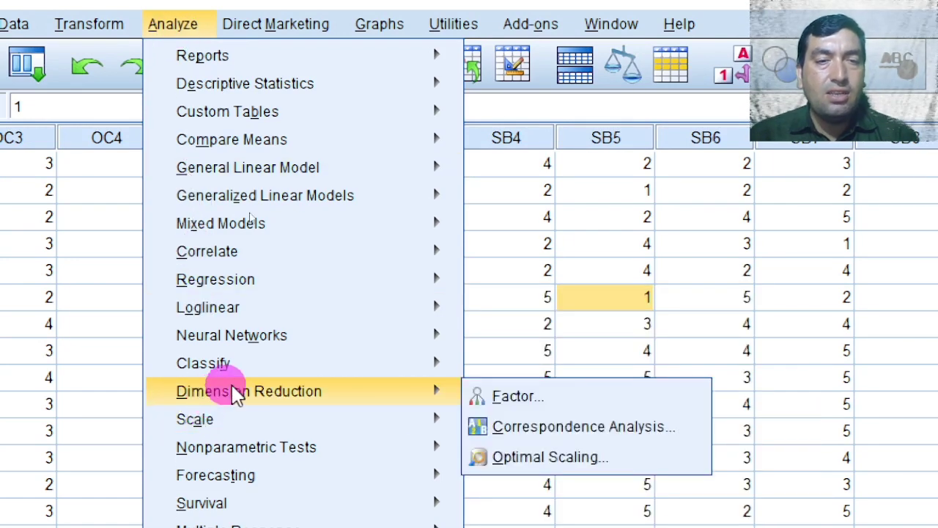
mouse_move(420, 402)
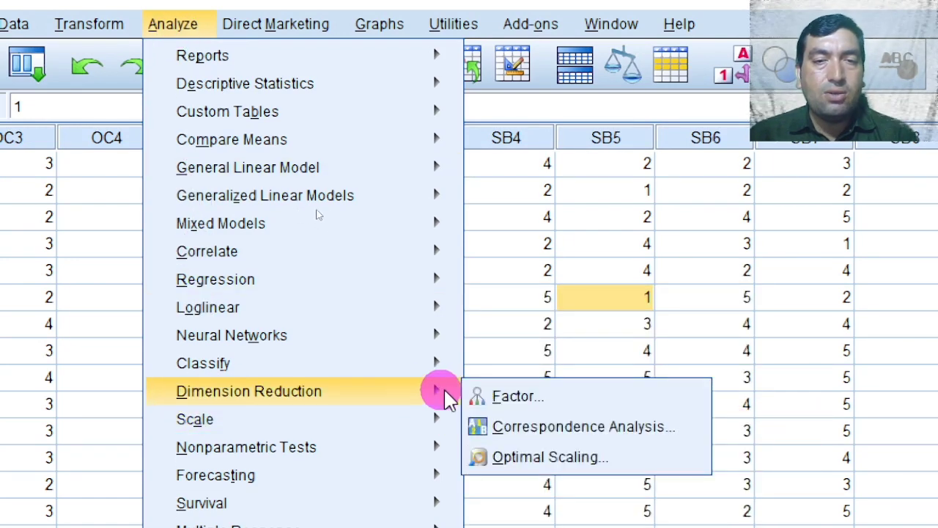
left_click(497, 395)
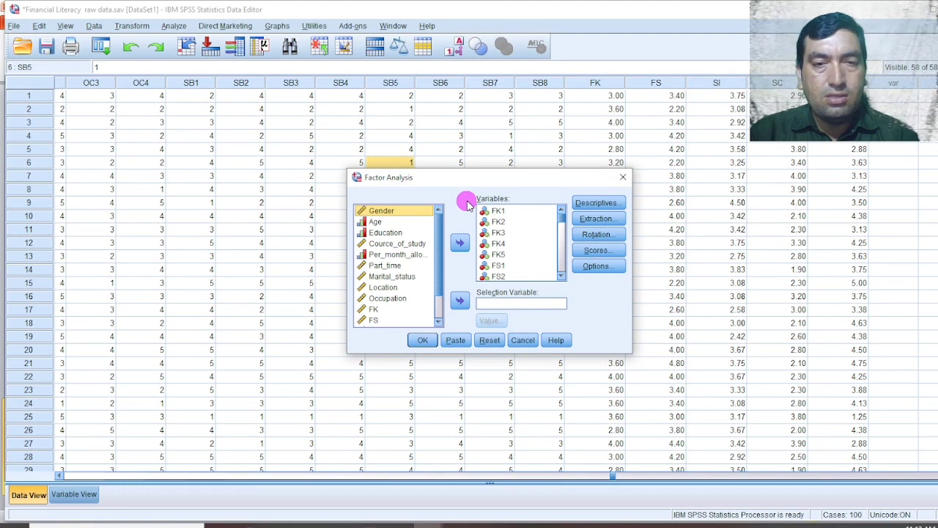
left_click(489, 340)
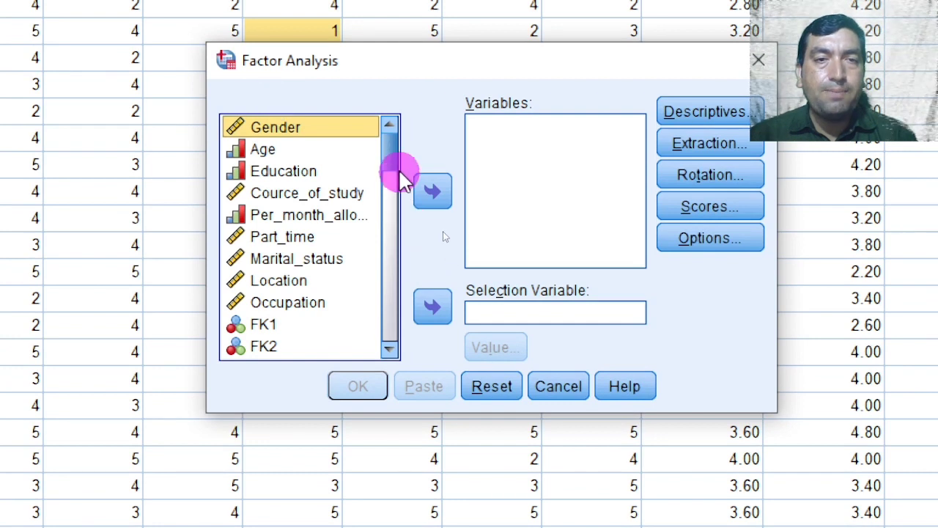
Add all the item variables from FK1 through SB8 to the factor analysis
left_click_drag(395, 173, 396, 194)
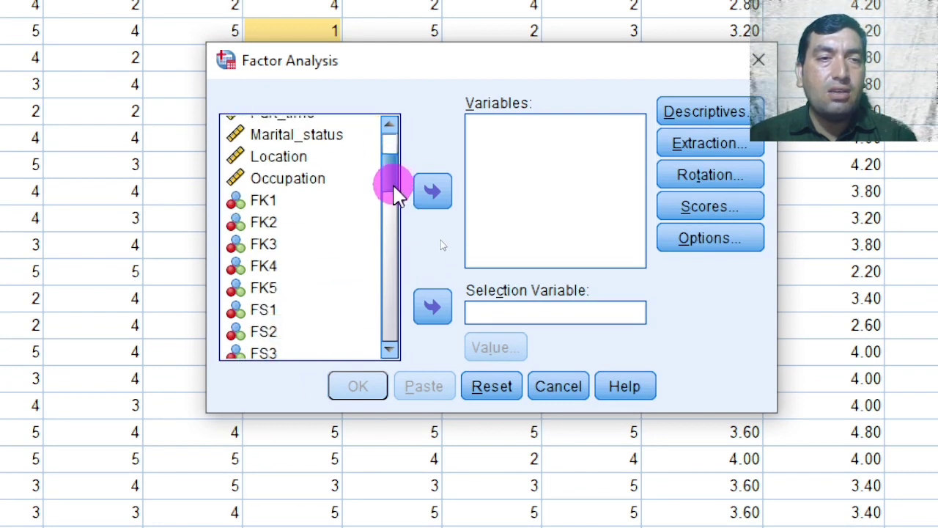
left_click(263, 201)
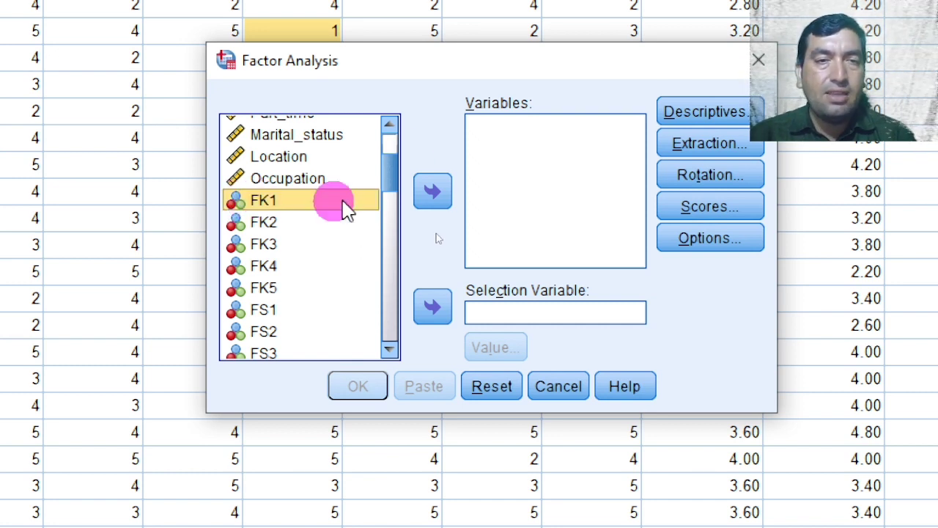
left_click(380, 176, "shift")
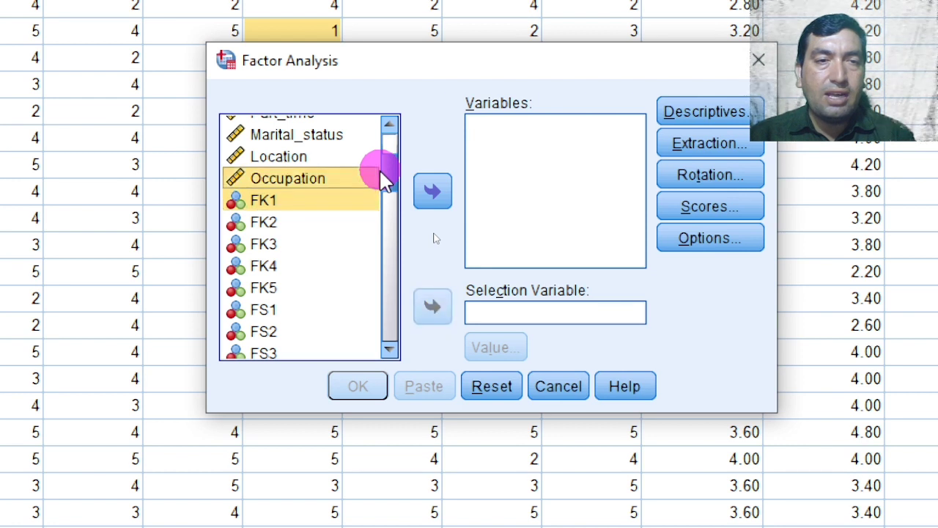
left_click(269, 196)
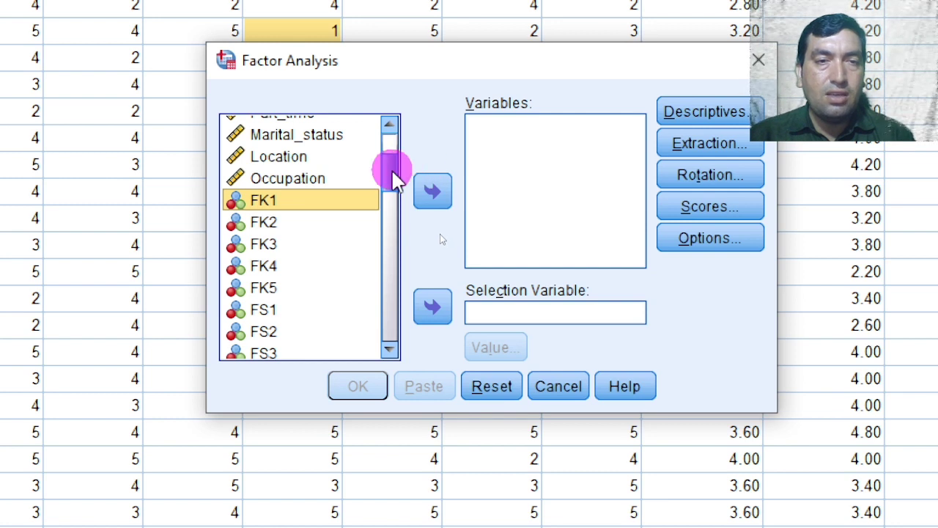
left_click_drag(393, 174, 390, 325)
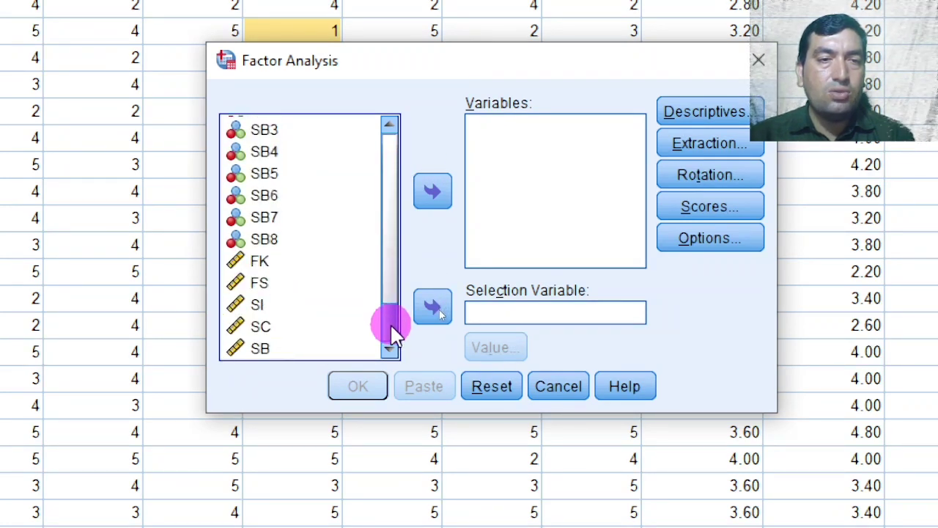
left_click(265, 239, "shift")
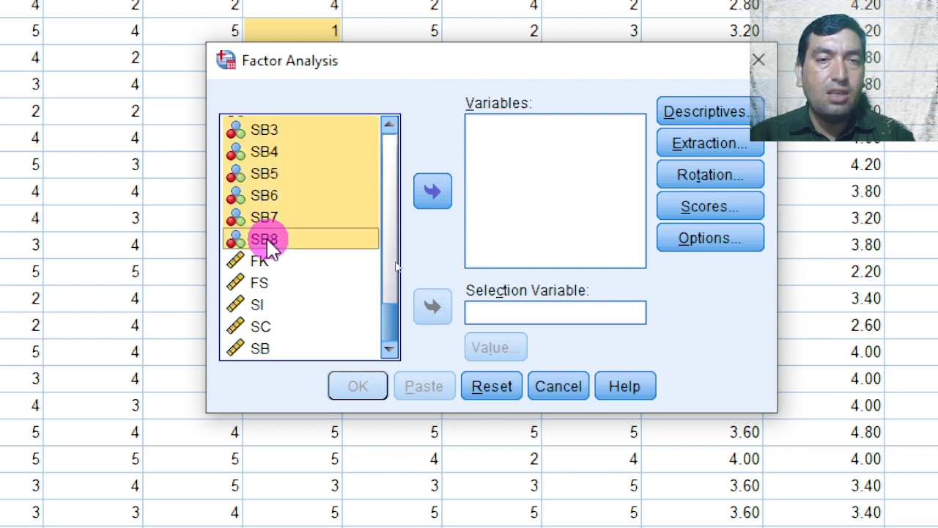
left_click(432, 192)
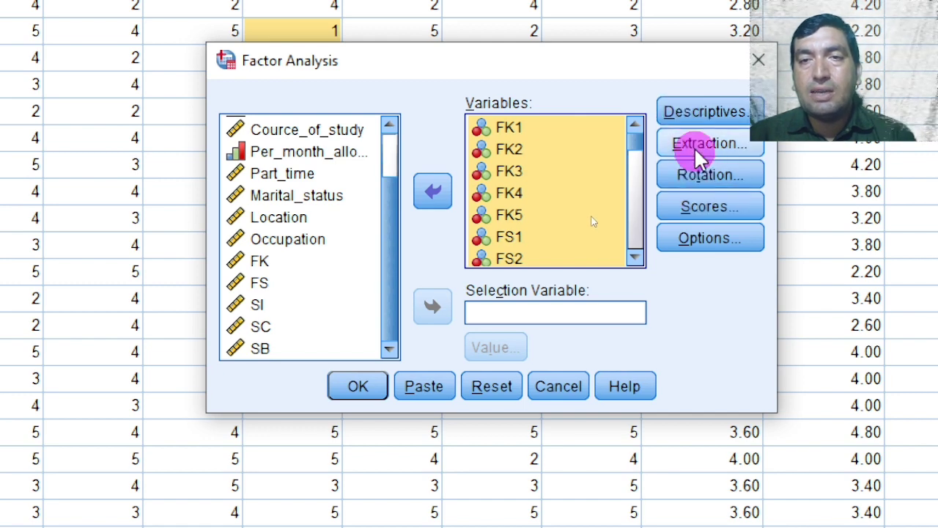
Include KMO and Bartlett's test of sphericity in the analysis descriptives, along with the initial solution
left_click(700, 113)
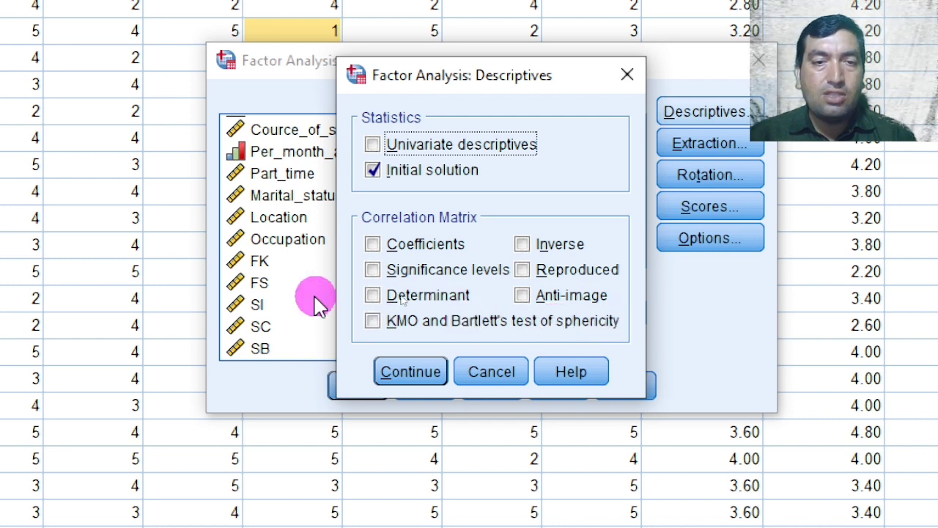
left_click(372, 320)
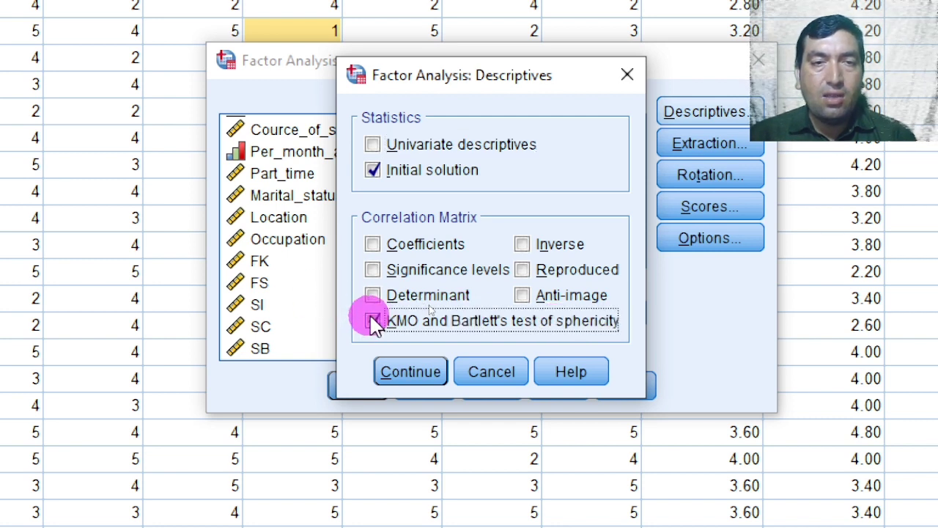
left_click(397, 372)
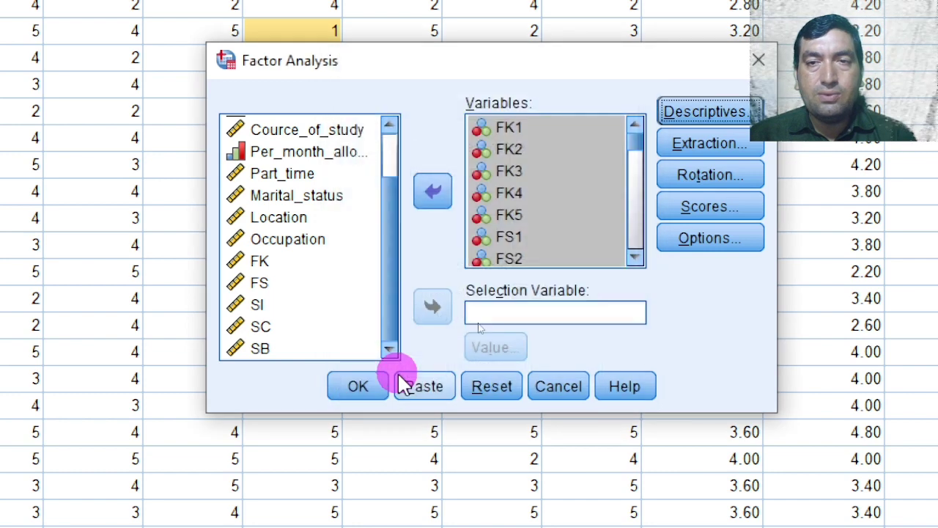
Set the extraction method to Principal components, extracting factors based on eigenvalues greater than 1
left_click(730, 146)
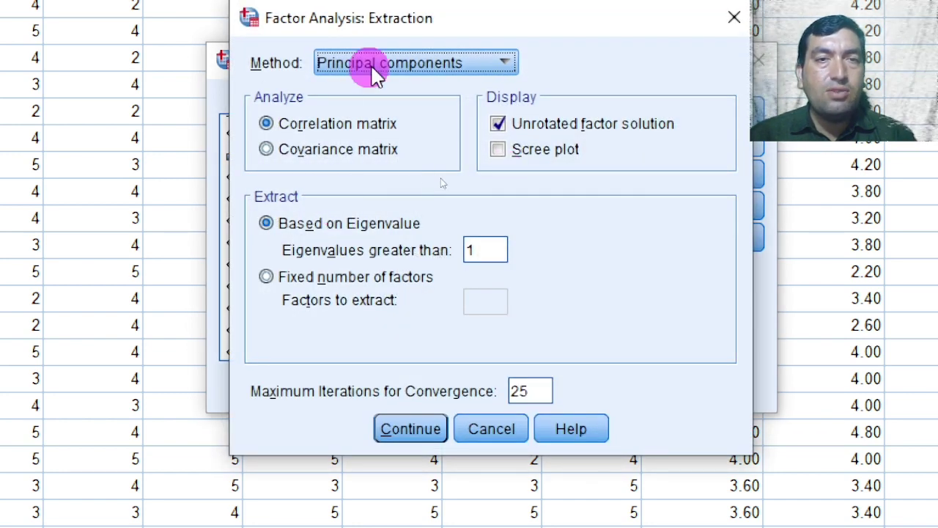
left_click(504, 63)
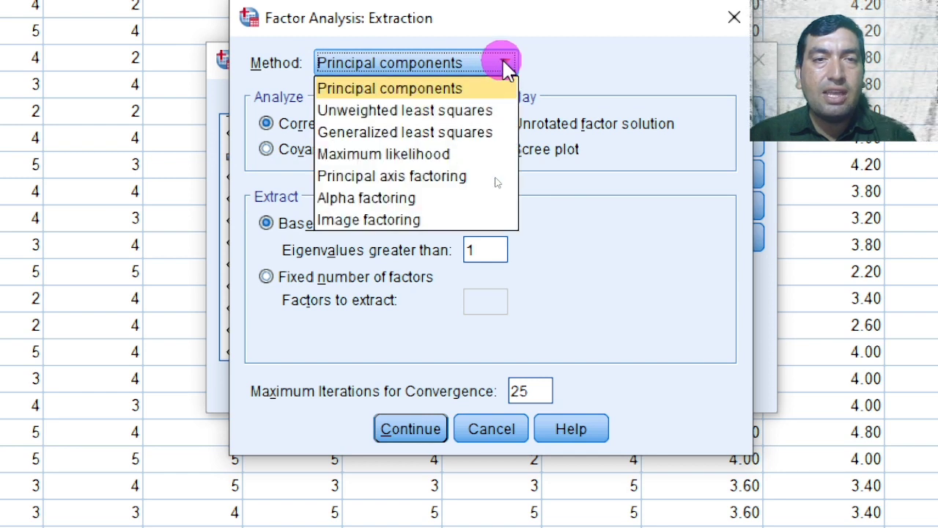
left_click(437, 89)
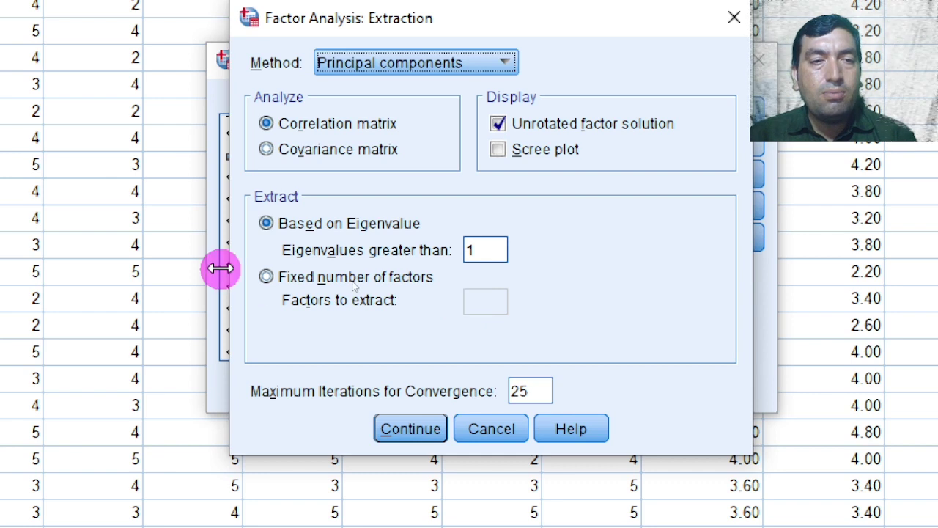
left_click(266, 277)
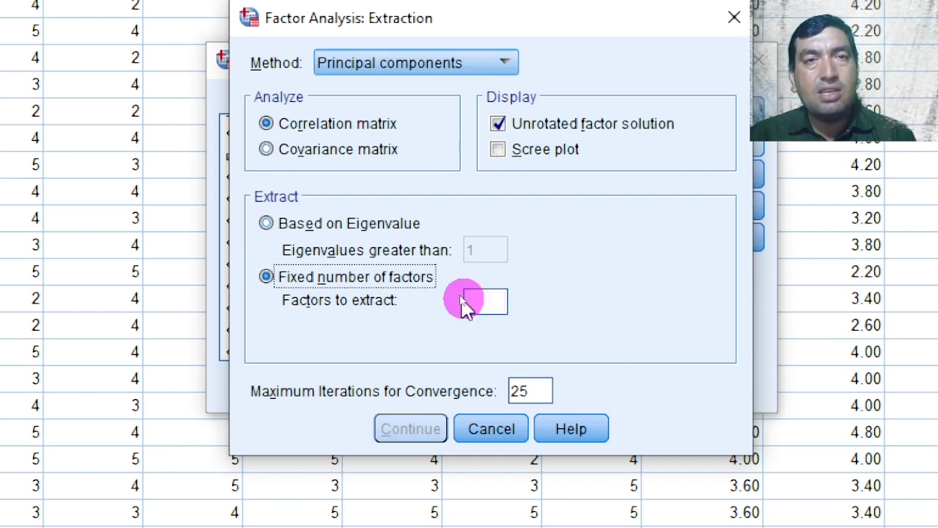
left_click(267, 224)
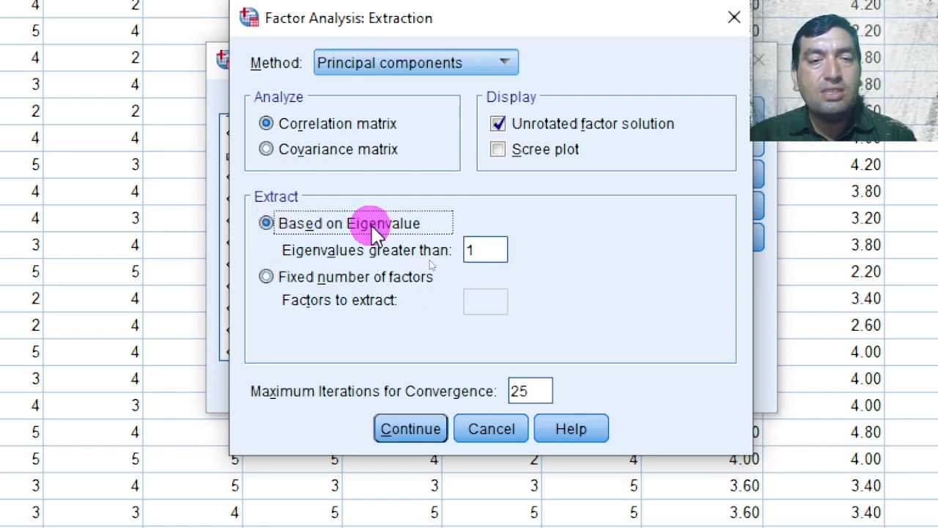
left_click(408, 429)
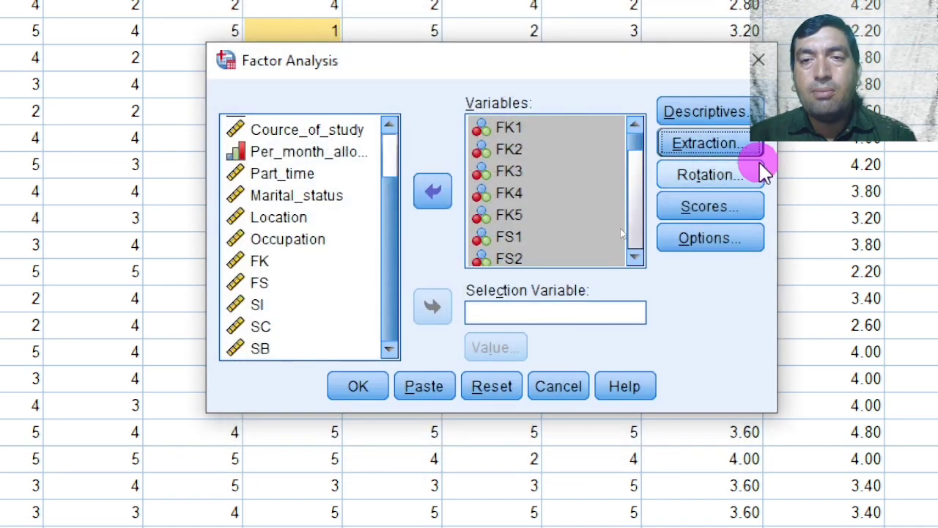
Set the factor rotation method to Varimax with the rotated solution displayed
left_click(742, 176)
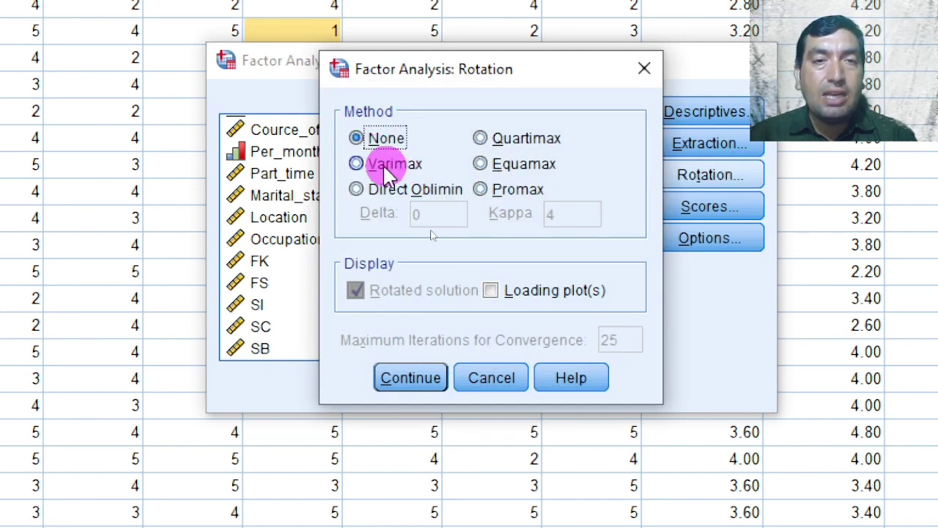
left_click(356, 163)
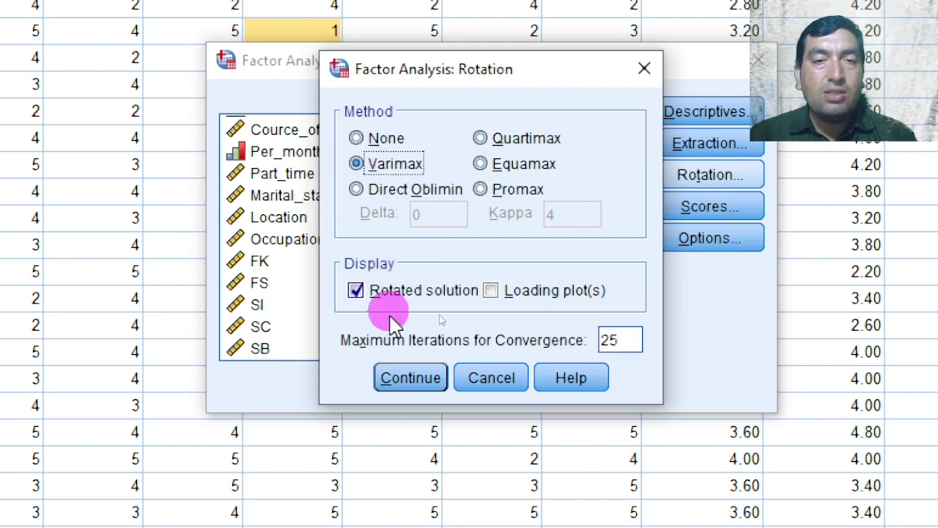
left_click(408, 378)
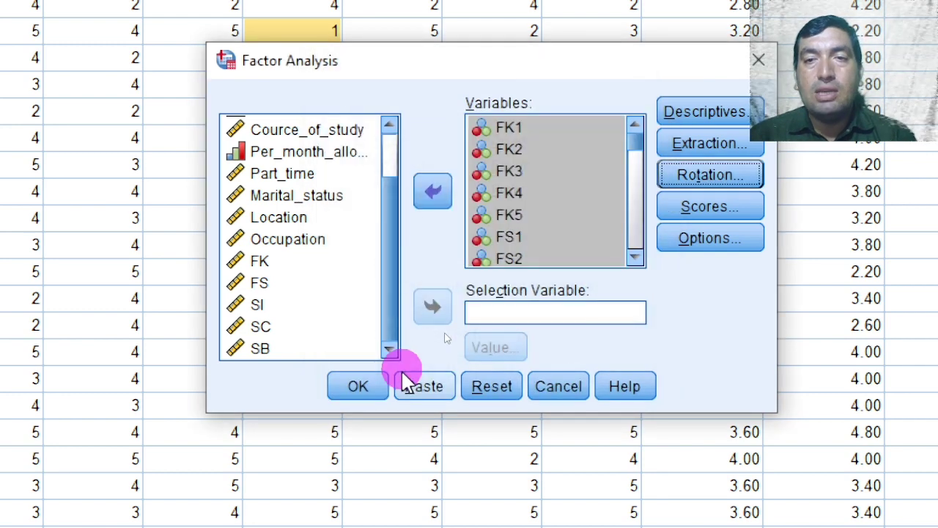
Display the coefficients sorted by size, leave small coefficients unsuppressed, and run the factor analysis
left_click(700, 207)
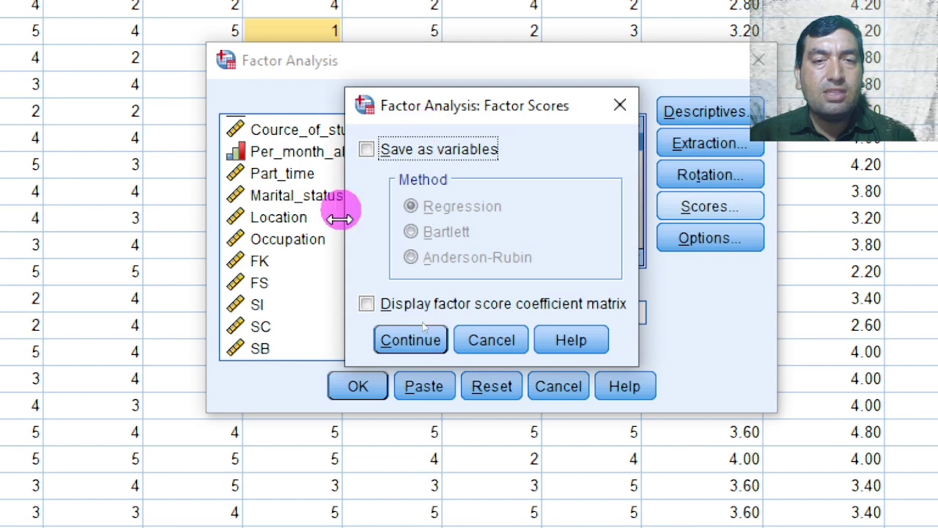
left_click(492, 339)
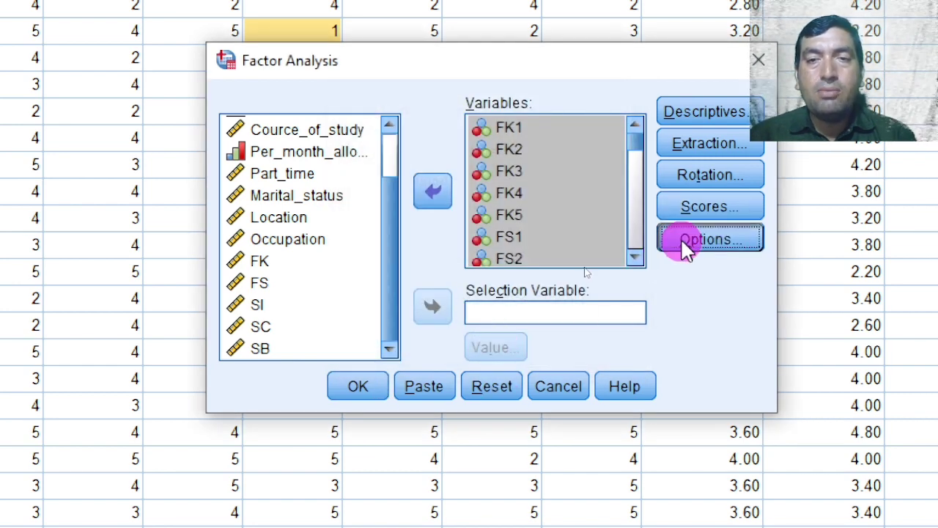
left_click(678, 238)
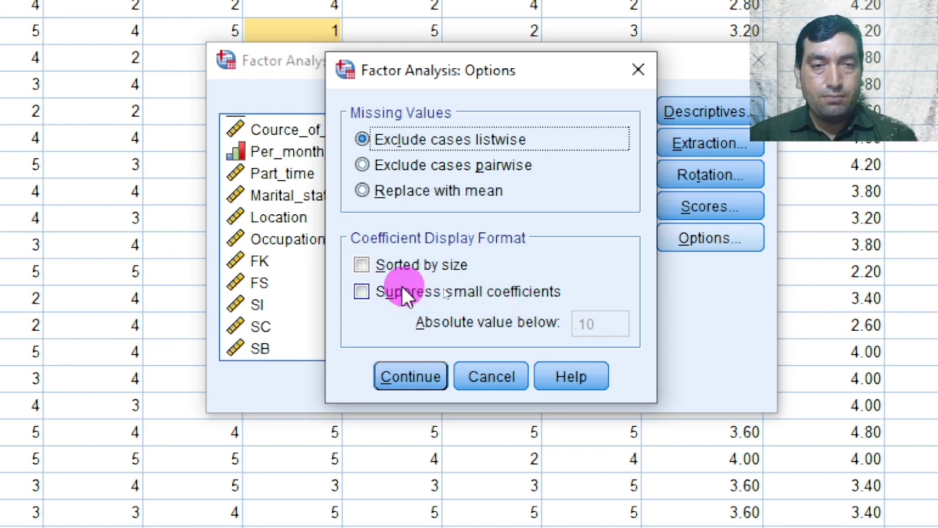
left_click(364, 264)
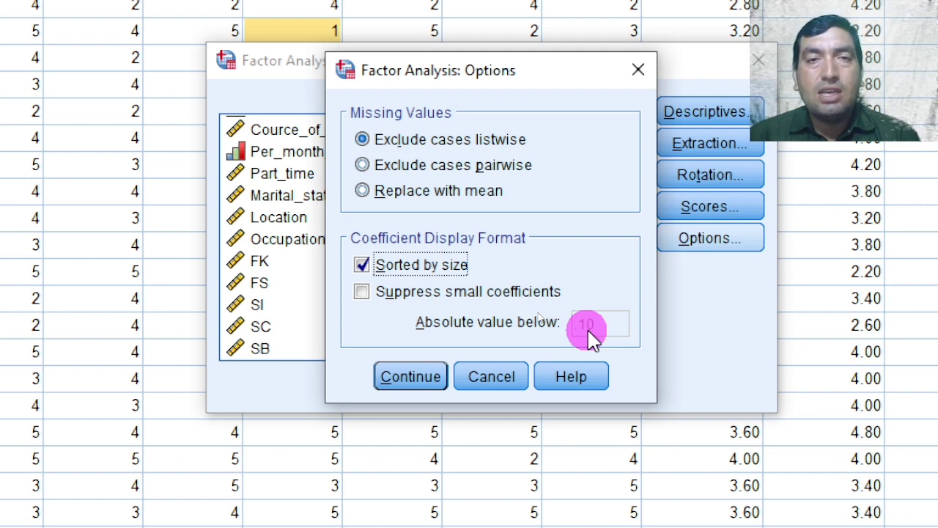
left_click(362, 293)
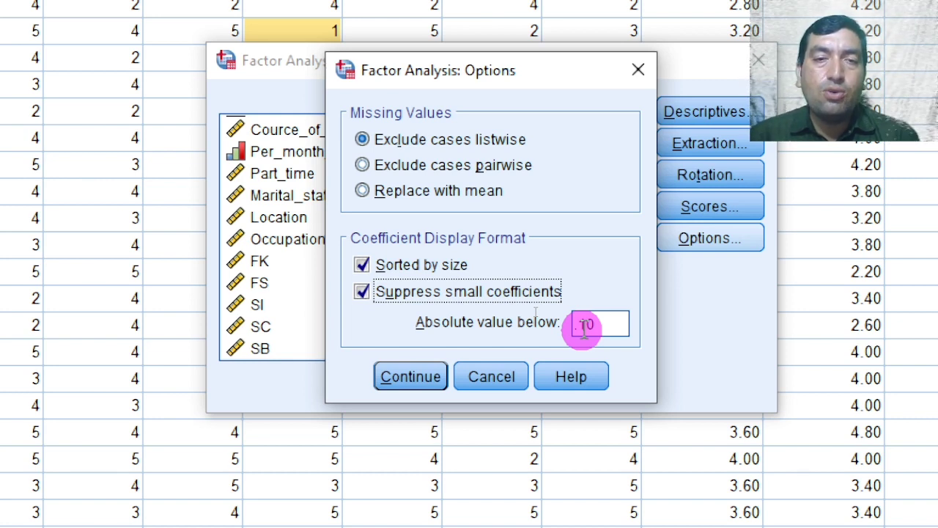
left_click(362, 293)
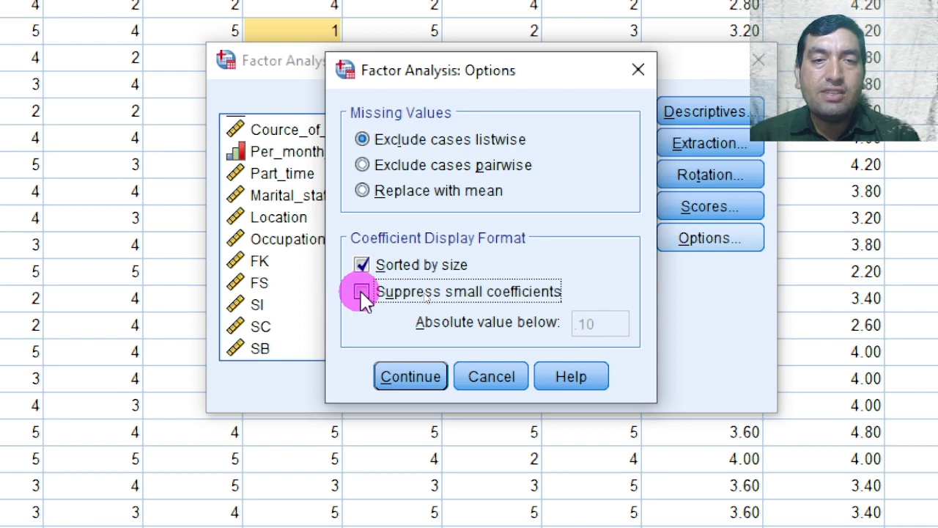
left_click(406, 377)
left_click(356, 383)
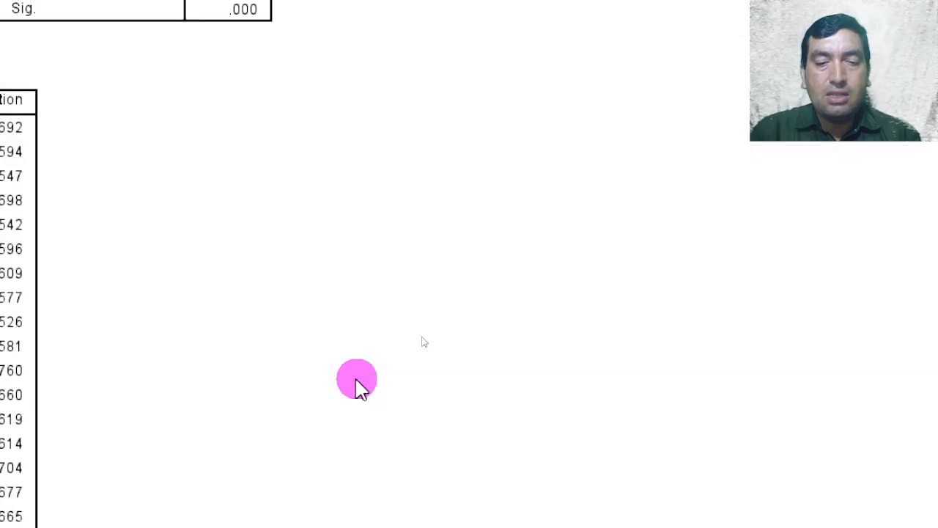
Examine the KMO and Bartlett's Test table and the extraction values in the Communalities table
left_click(169, 129)
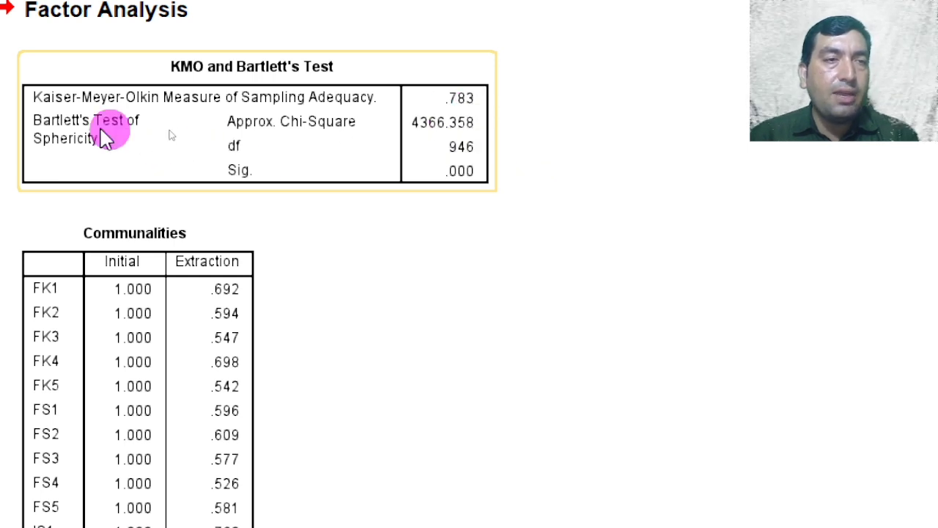
left_click(370, 202)
left_click(400, 189)
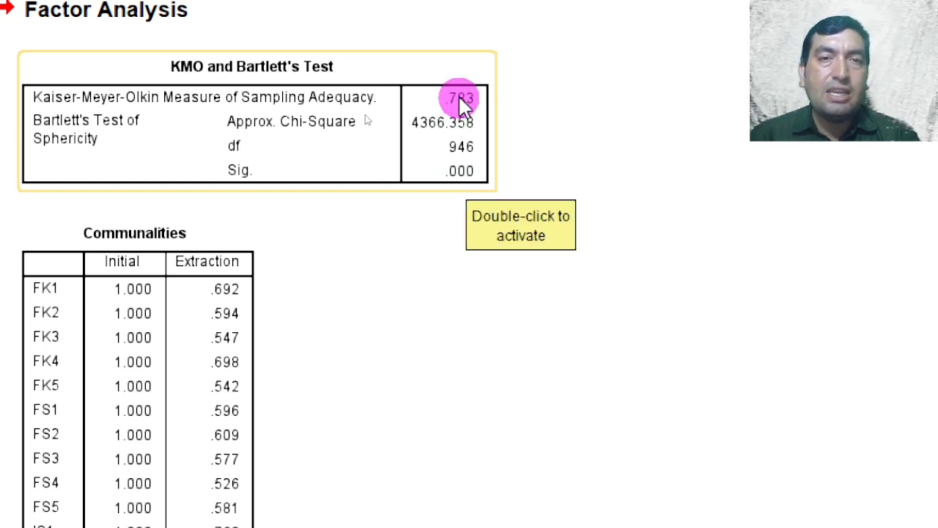
left_click(839, 186)
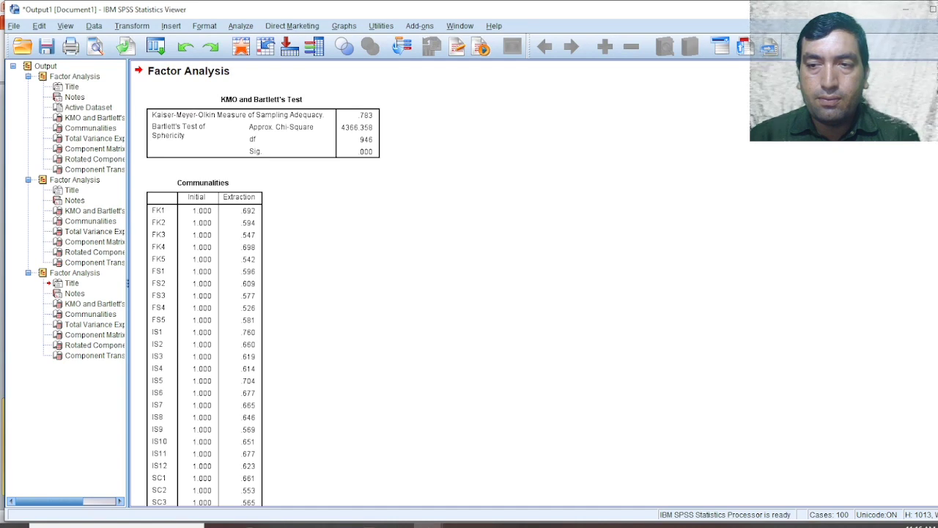
scroll(439, 282, "down", 8)
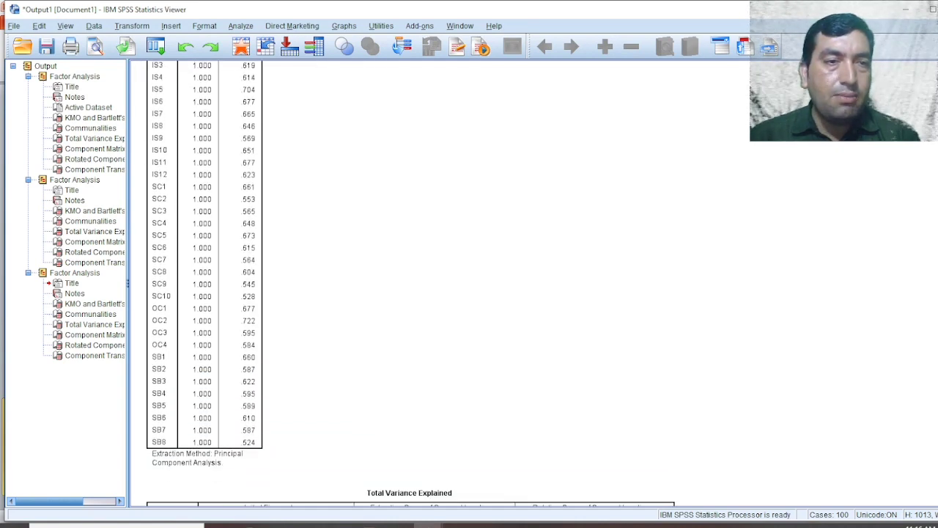
Examine the extraction values in the Communalities table and the eigenvalues and cumulative percentages in the Total Variance Explained table
scroll(440, 282, "up", 9)
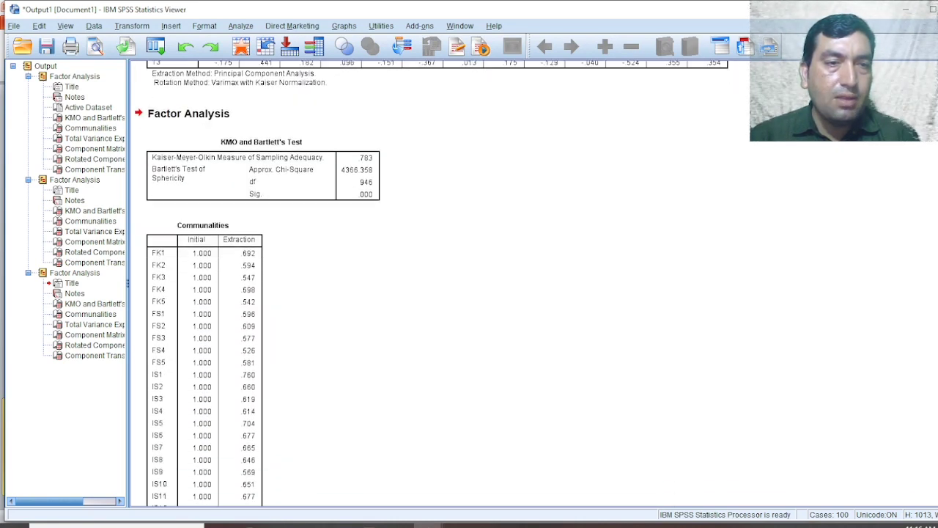
scroll(440, 282, "down", 1)
scroll(439, 282, "down", 2)
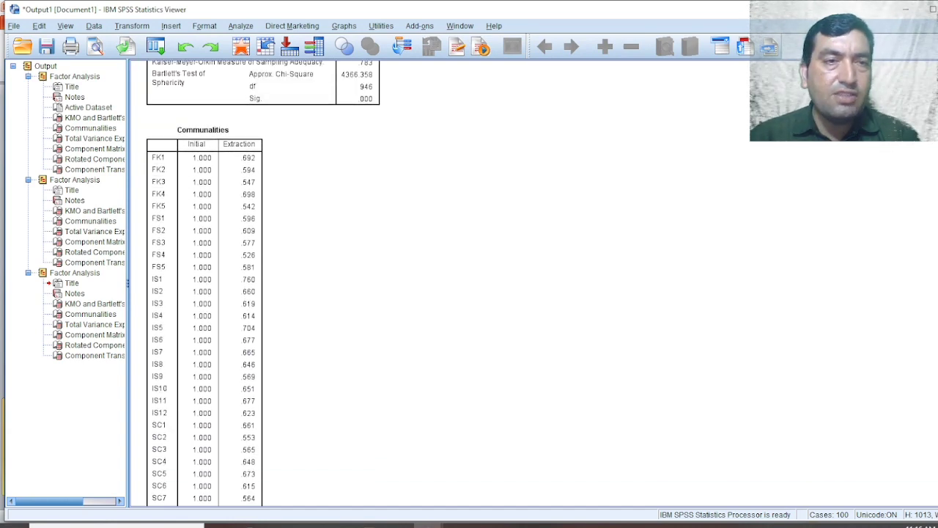
scroll(410, 282, "down", 13)
scroll(410, 282, "down", 6)
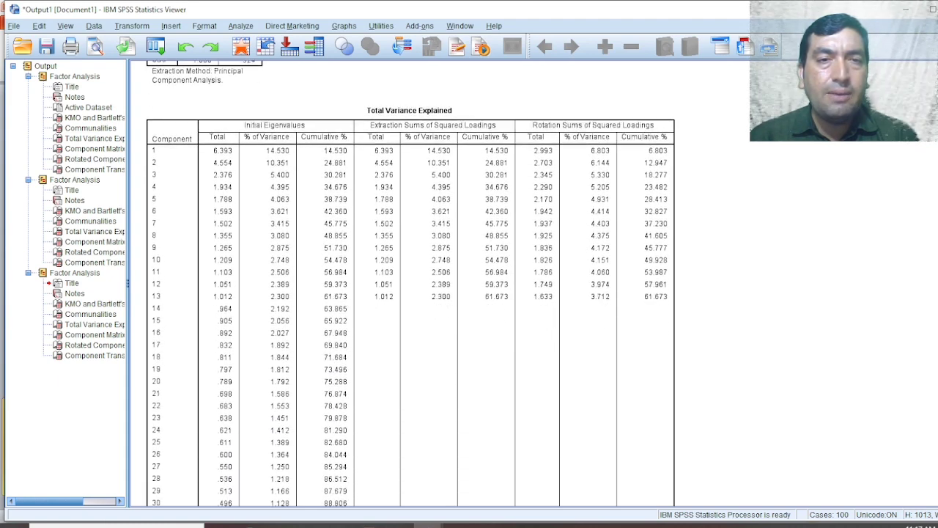
scroll(410, 282, "down", 1)
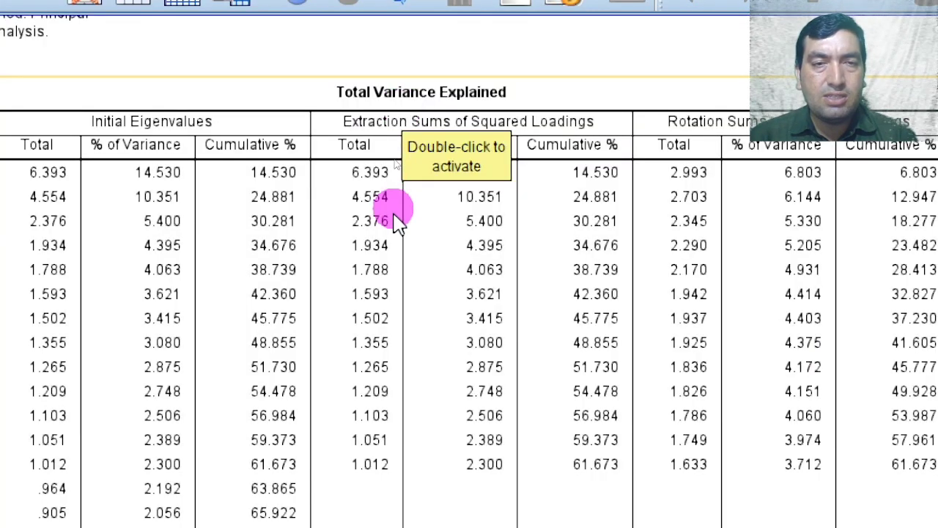
scroll(368, 176, "down", 2)
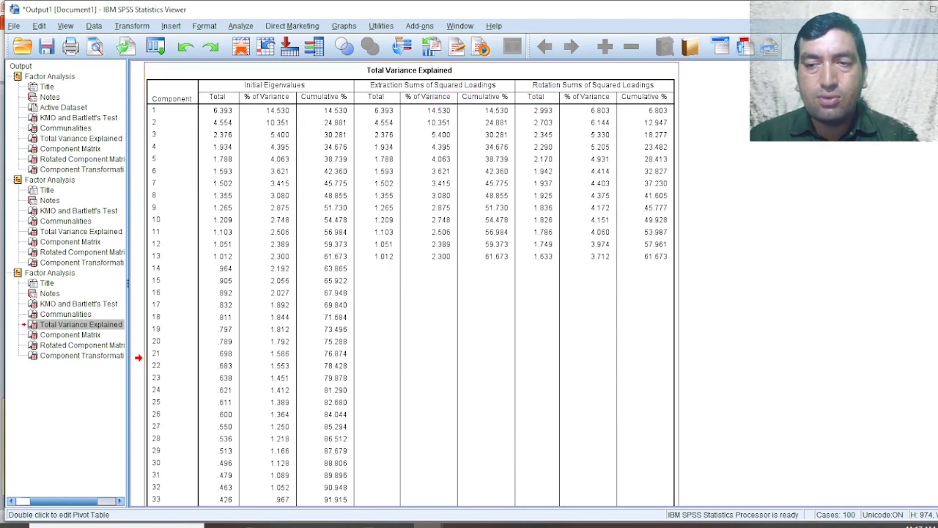
Examine the Component Matrix and the item loadings in the unsuppressed Rotated Component Matrix
scroll(425, 286, "down", 10)
scroll(425, 286, "down", 3)
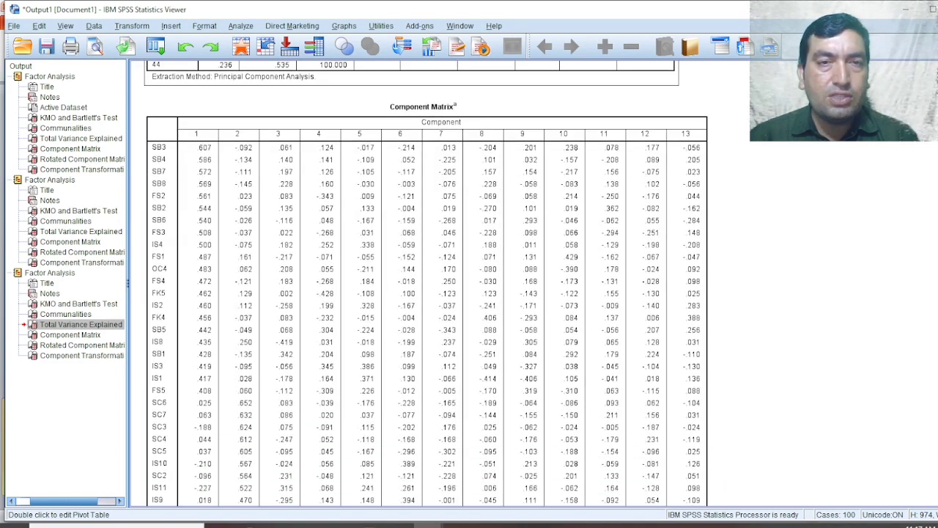
scroll(425, 286, "down", 15)
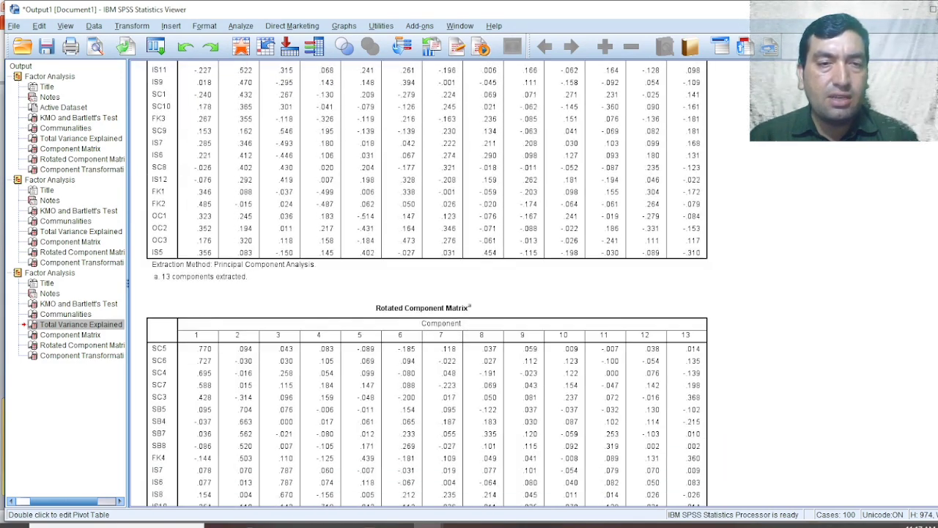
scroll(425, 286, "down", 2)
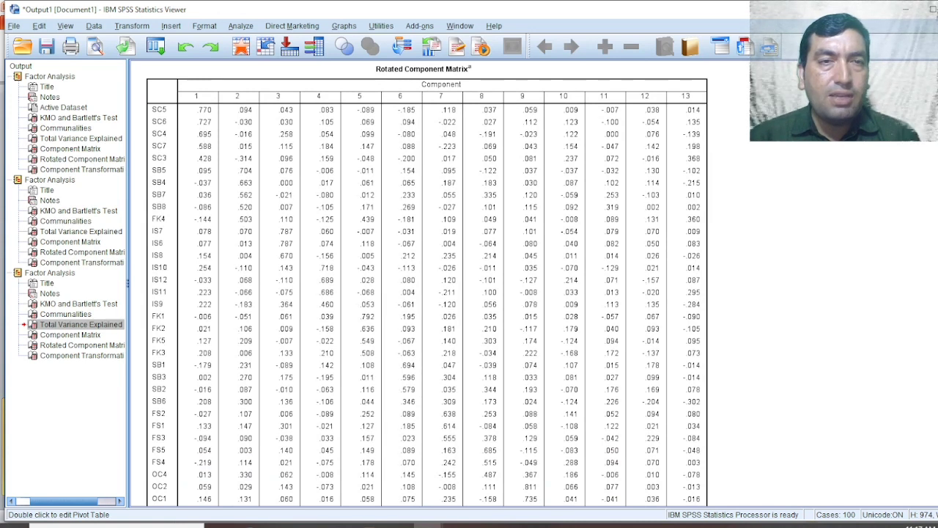
left_click(700, 389)
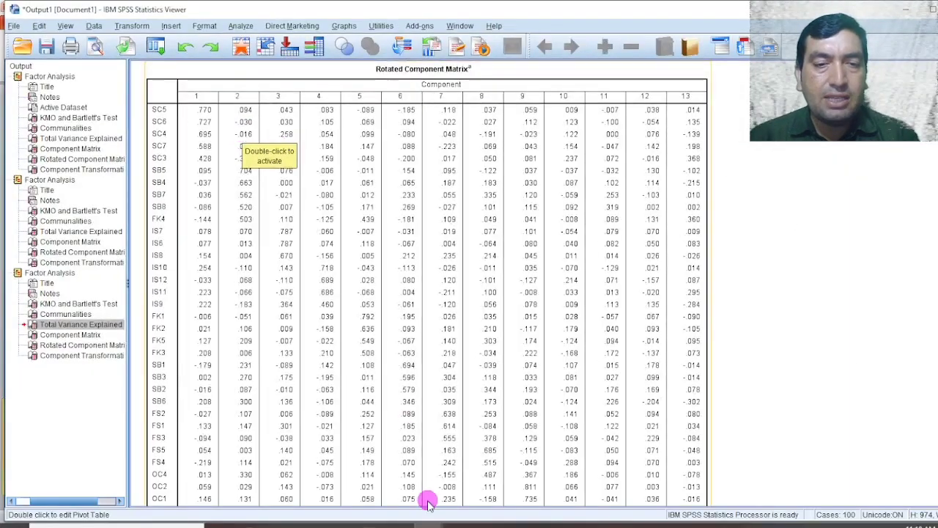
Reopen the factor analysis options from the Financial Literacy dataset, turning off sorting by size and turning on suppression of small coefficients
mouse_move(427, 525)
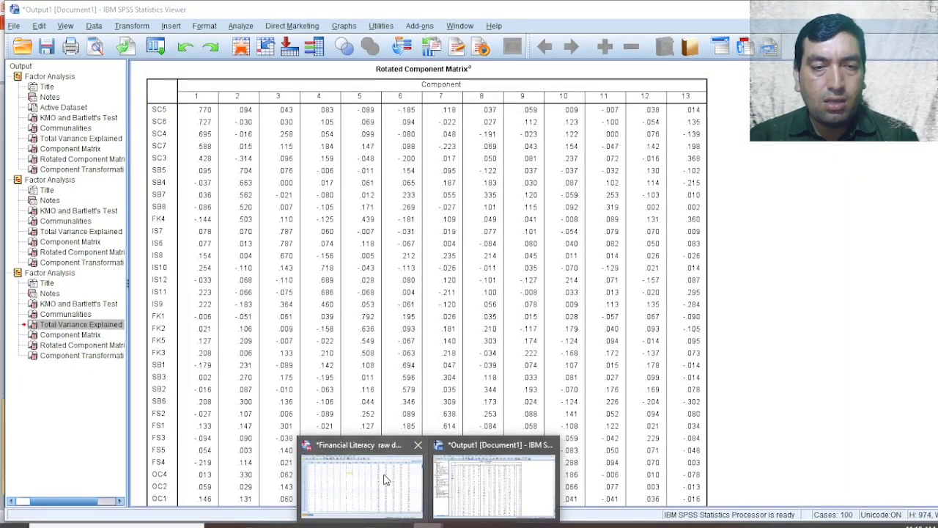
left_click(385, 478)
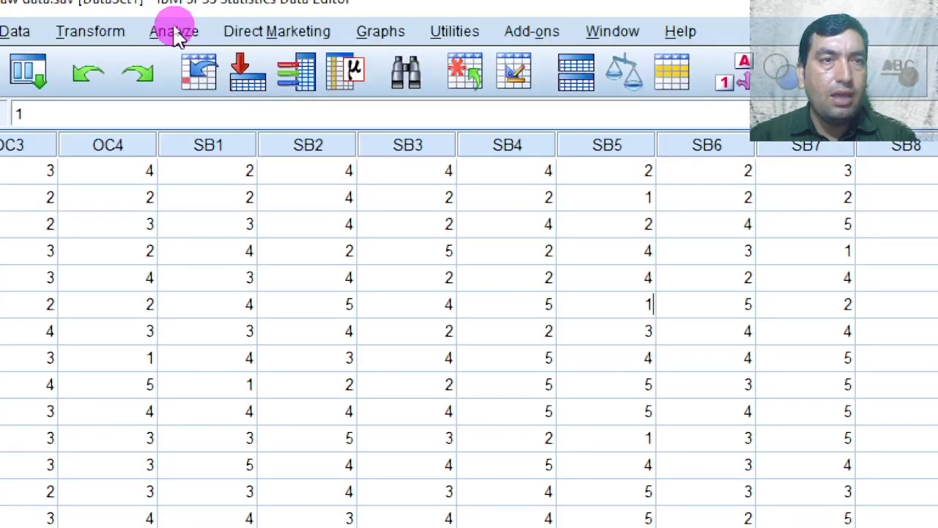
left_click(174, 27)
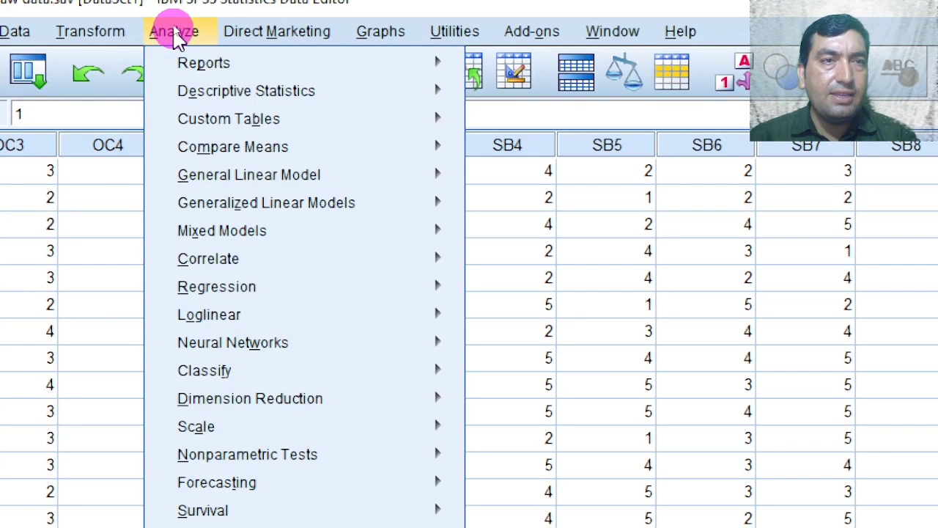
mouse_move(183, 398)
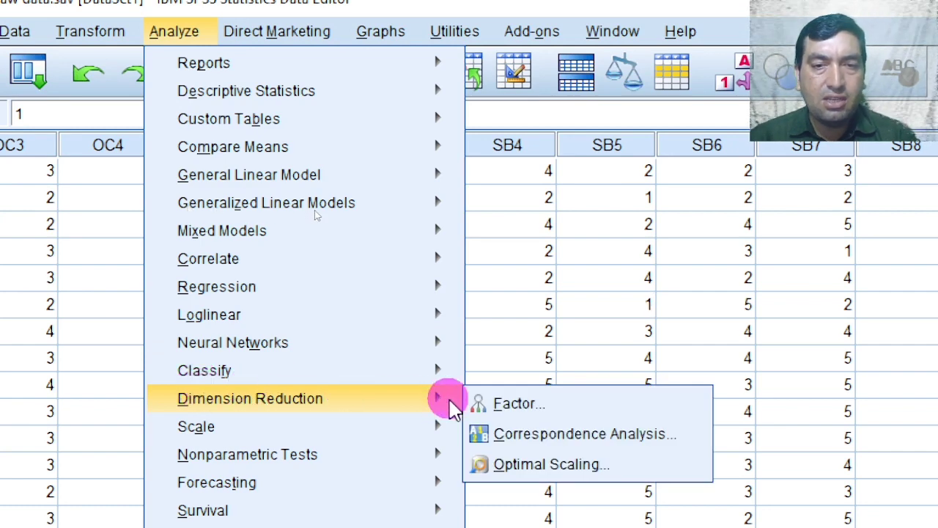
left_click(488, 400)
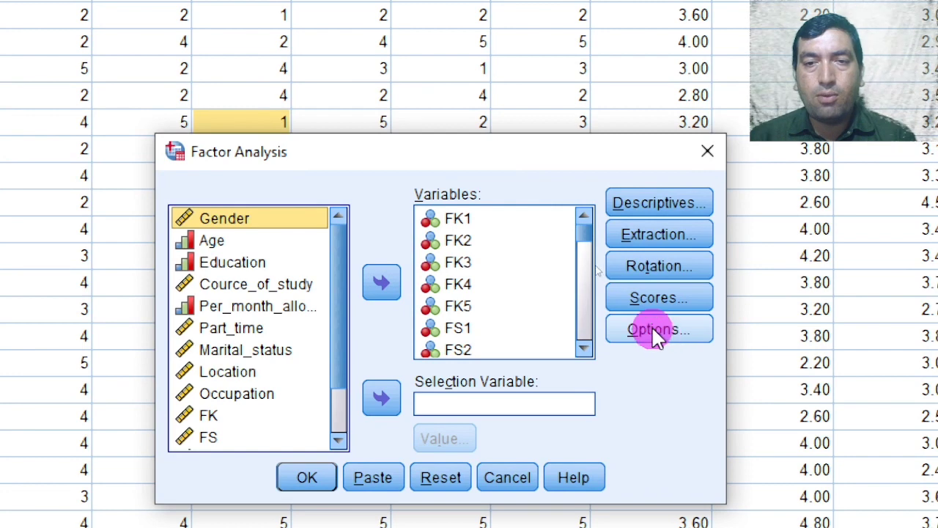
left_click(654, 331)
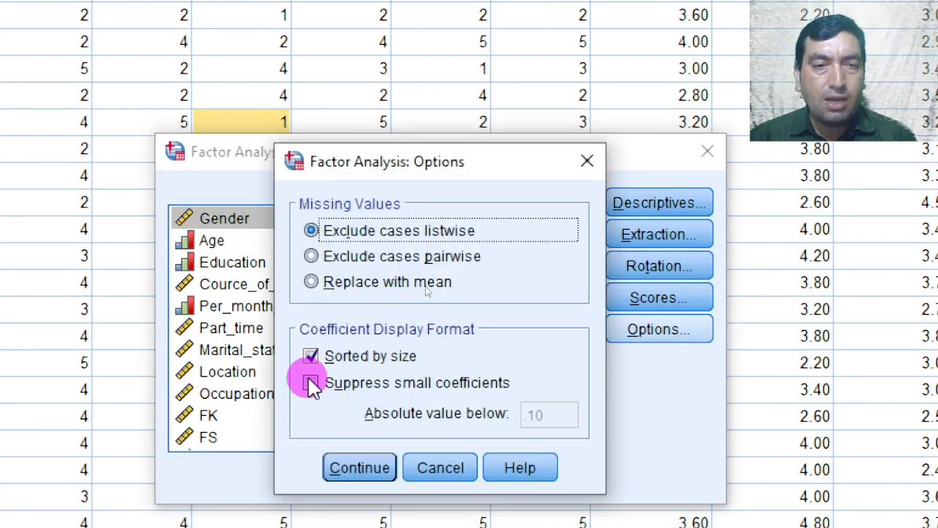
left_click(312, 356)
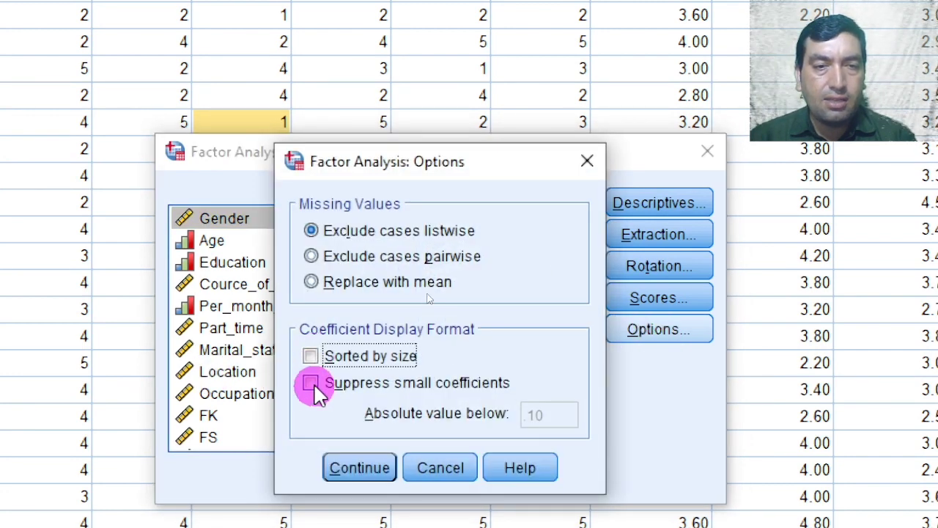
left_click(321, 382)
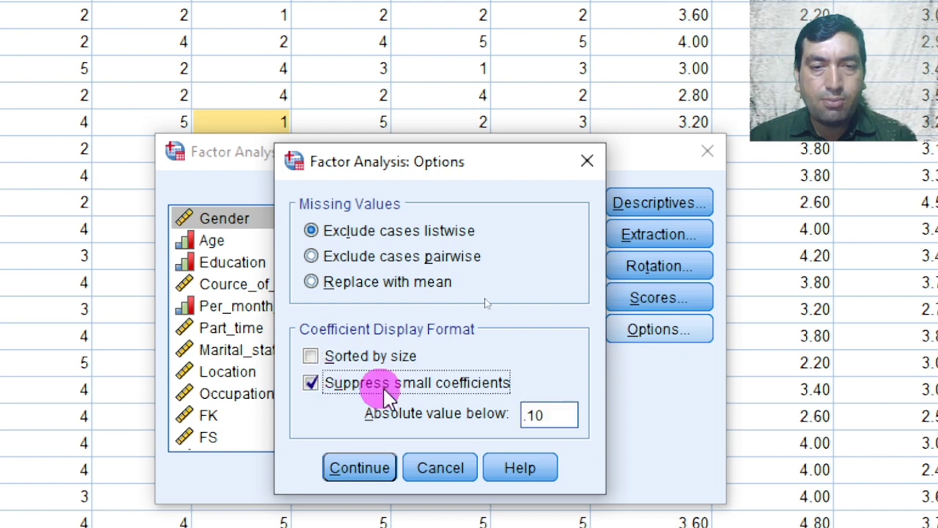
Suppress coefficients with an absolute value below .5 and run the factor analysis again
double_click(536, 410)
key("BackSpace")
type("4")
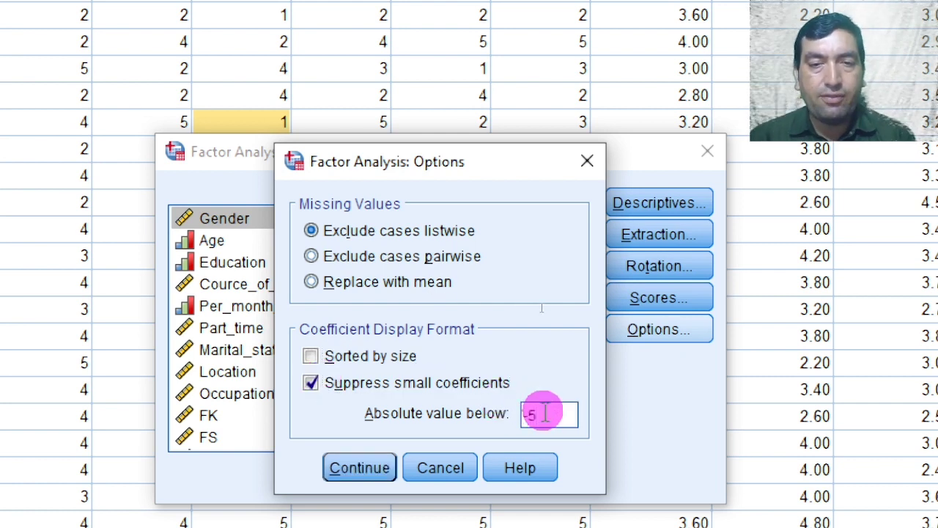
key("BackSpace")
key("BackSpace")
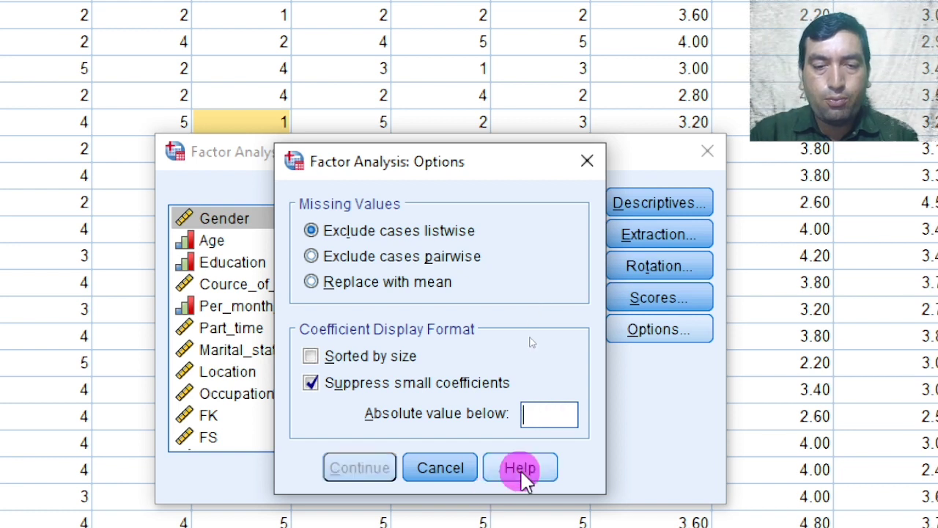
type(".5")
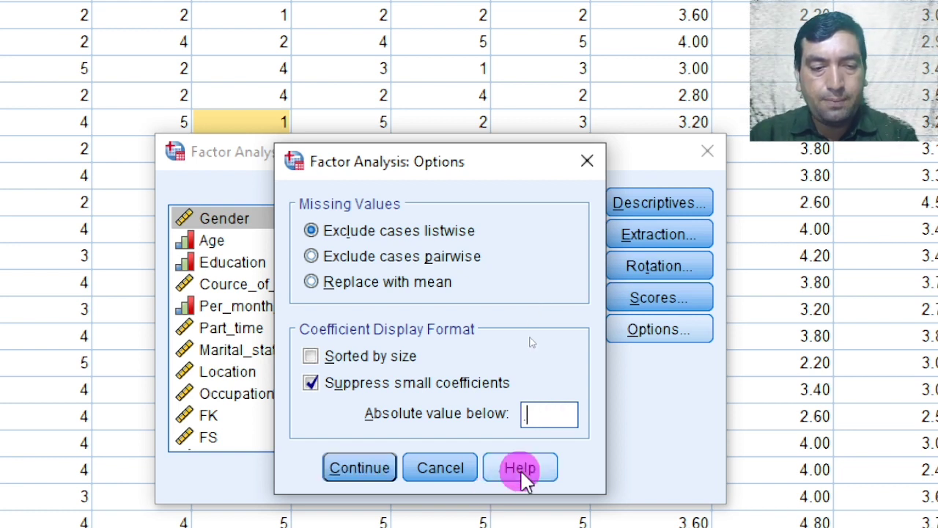
left_click(335, 469)
left_click(297, 478)
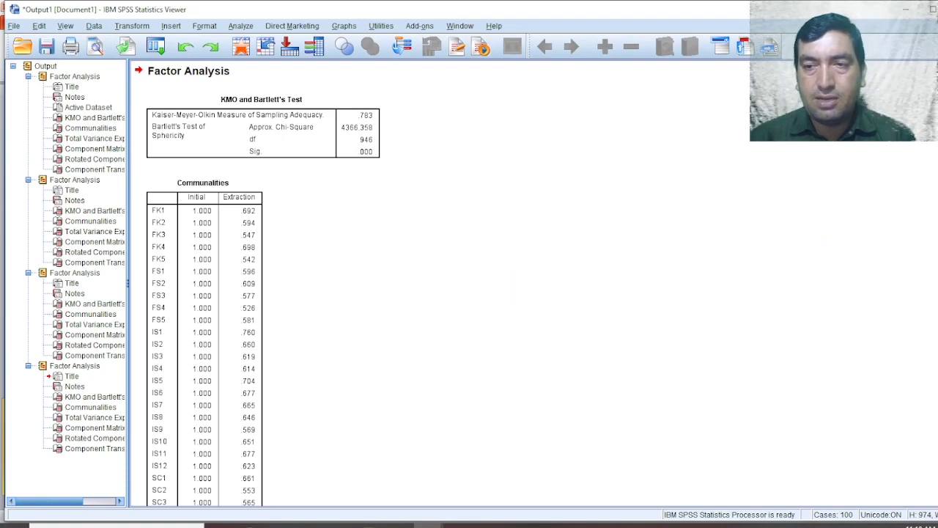
Review the Component Matrix of the new output with small coefficients suppressed, and select the Rotated Component Matrix below it
scroll(512, 286, "down", 20)
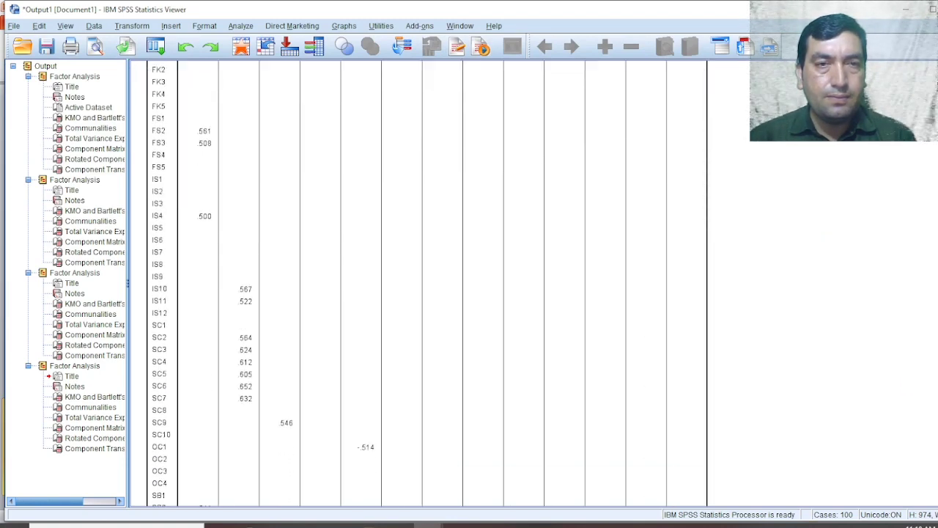
scroll(512, 286, "up", 3)
scroll(427, 285, "up", 3)
scroll(428, 285, "down", 15)
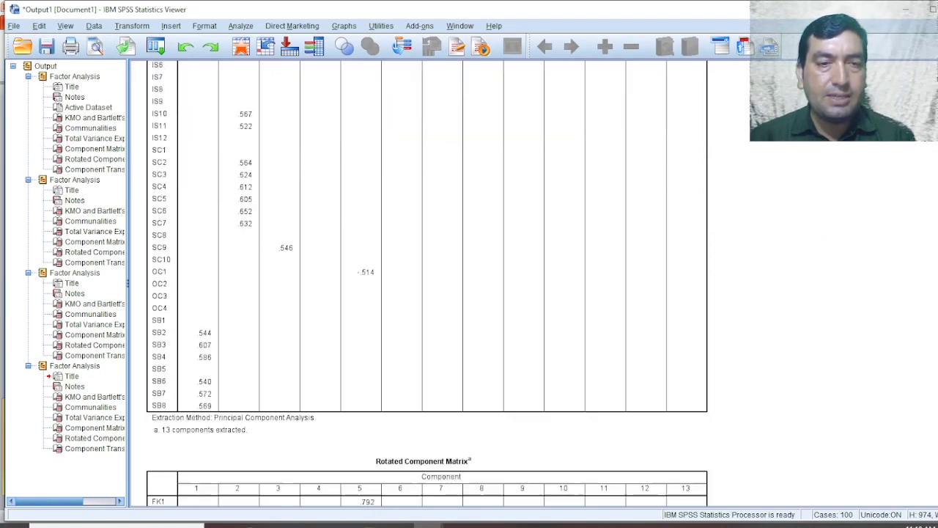
scroll(428, 285, "down", 1)
left_click(674, 253)
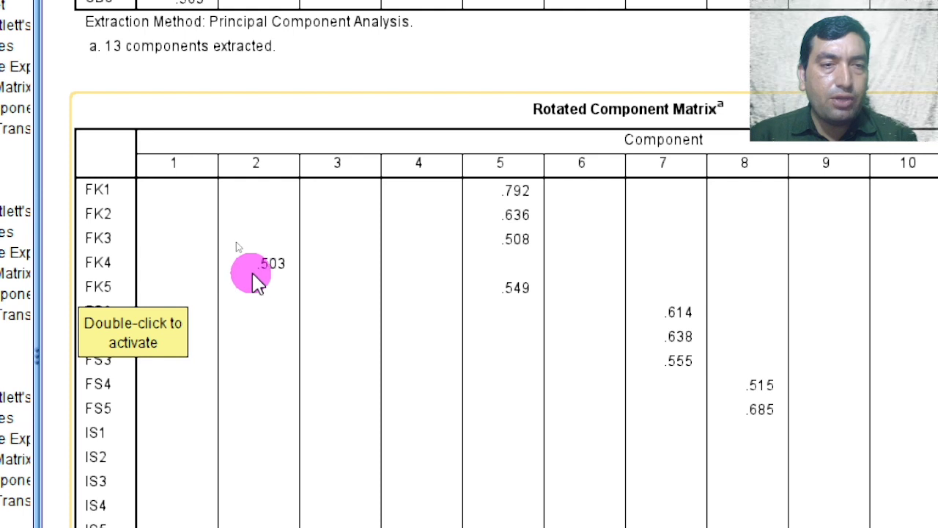
Examine which component each item from FK1 to SB8 loads on in the Rotated Component Matrix, continuing to the Component Transformation Matrix
scroll(268, 277, "down", 5)
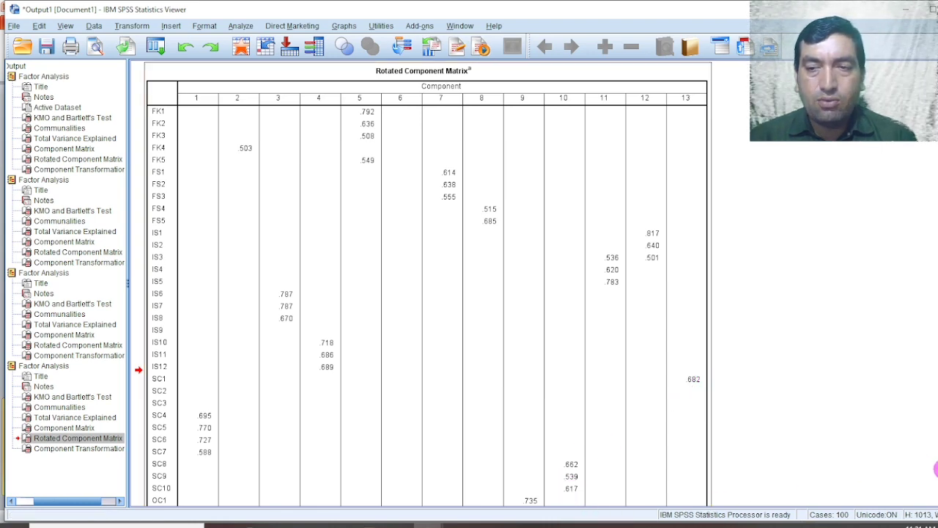
scroll(425, 286, "down", 6)
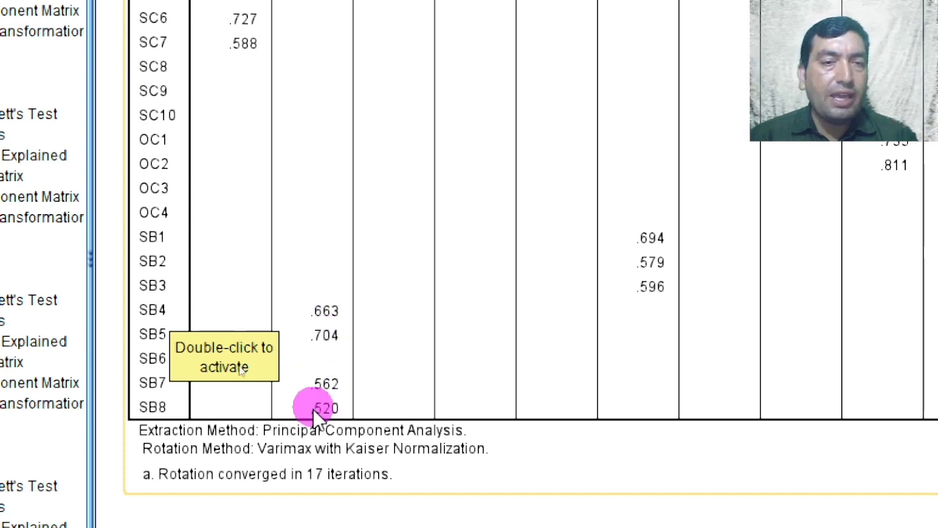
scroll(318, 370, "up", 8)
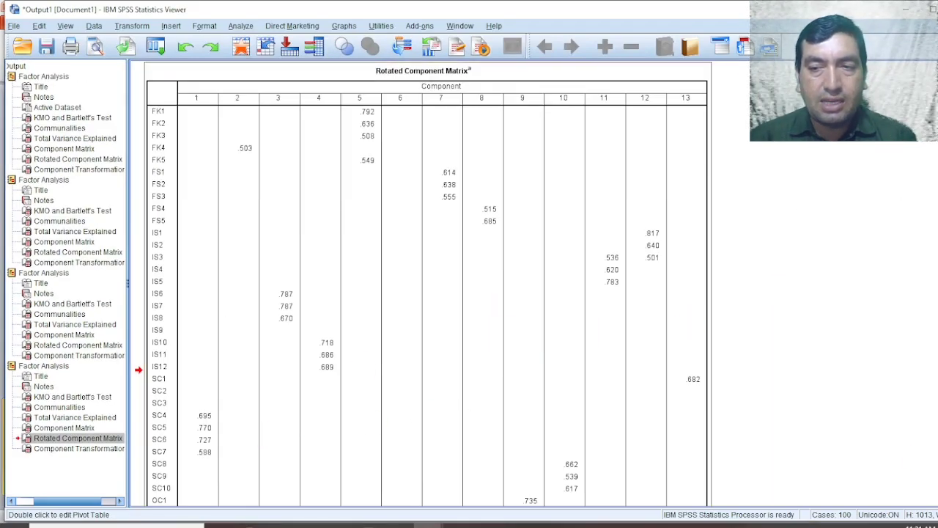
scroll(425, 285, "down", 10)
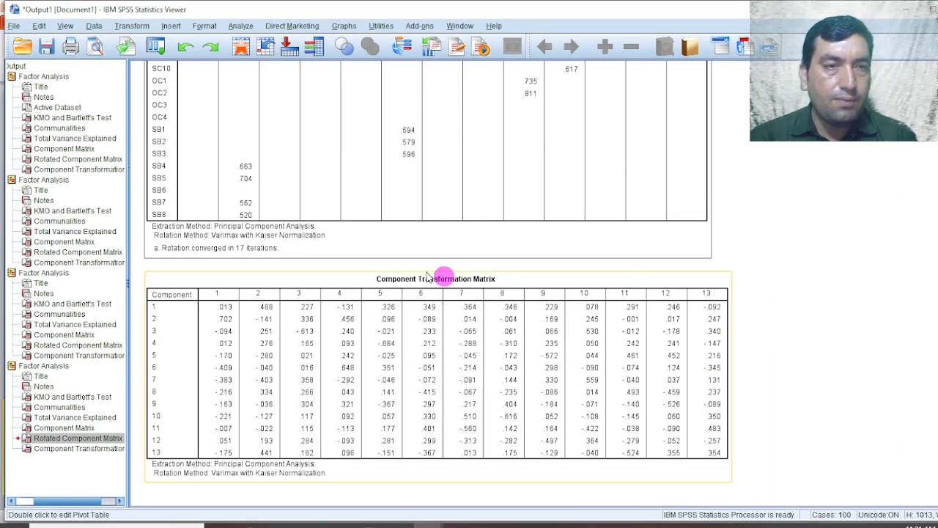
scroll(248, 194, "up", 10)
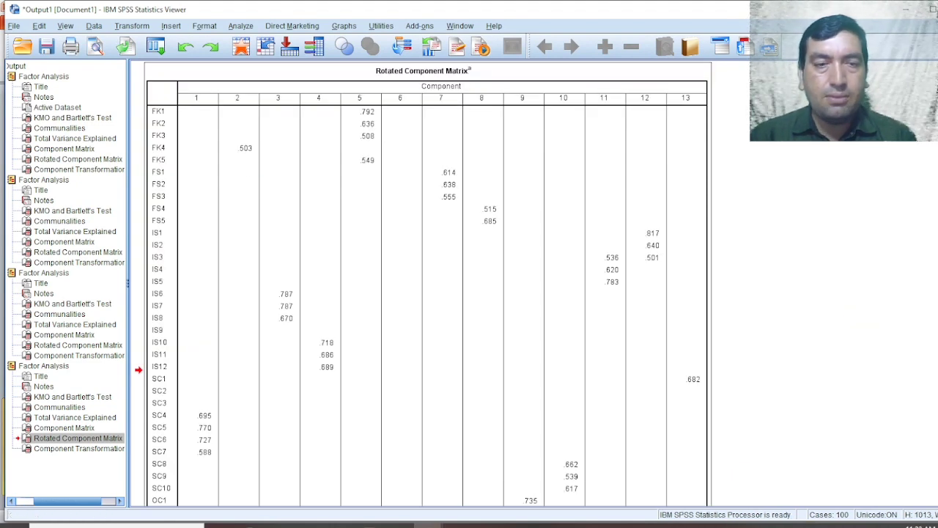
scroll(702, 387, "down", 10)
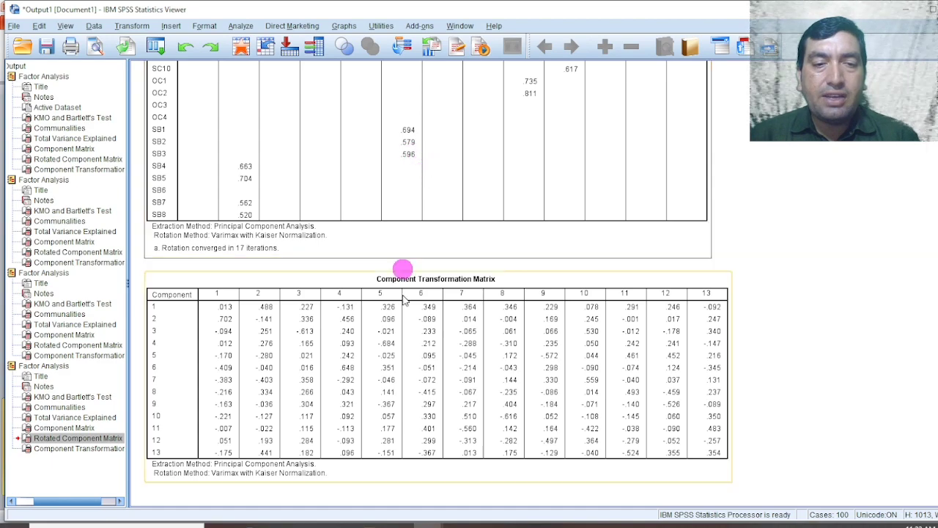
Switch to the PowerPoint lecture and show slide 2 on the purposes of exploratory factor analysis
left_click(367, 523)
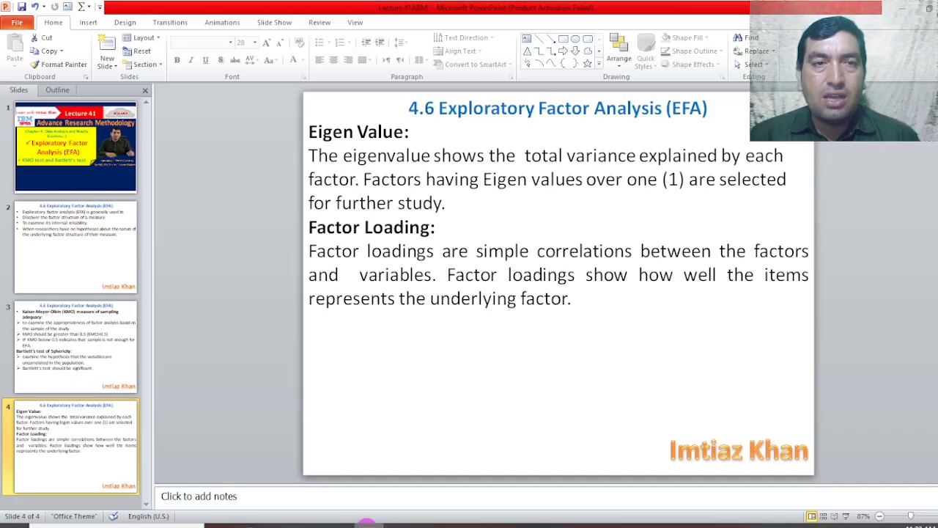
left_click(61, 223)
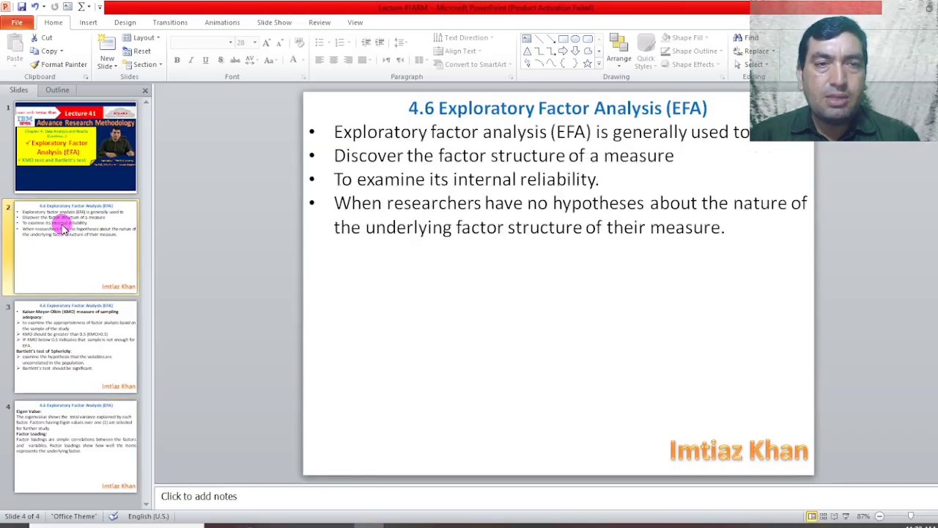